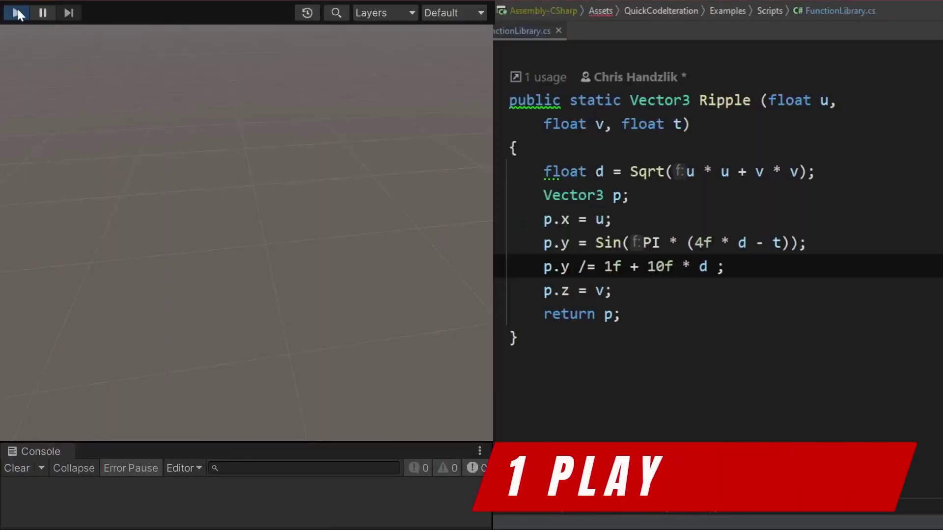
During play, append '* 10f' to the Ripple p.y divisor and save, then change it to '0.1f'.
click(16, 12)
drag(724, 267, 494, 268)
key(Right)
key(Left)
text(* 10f)
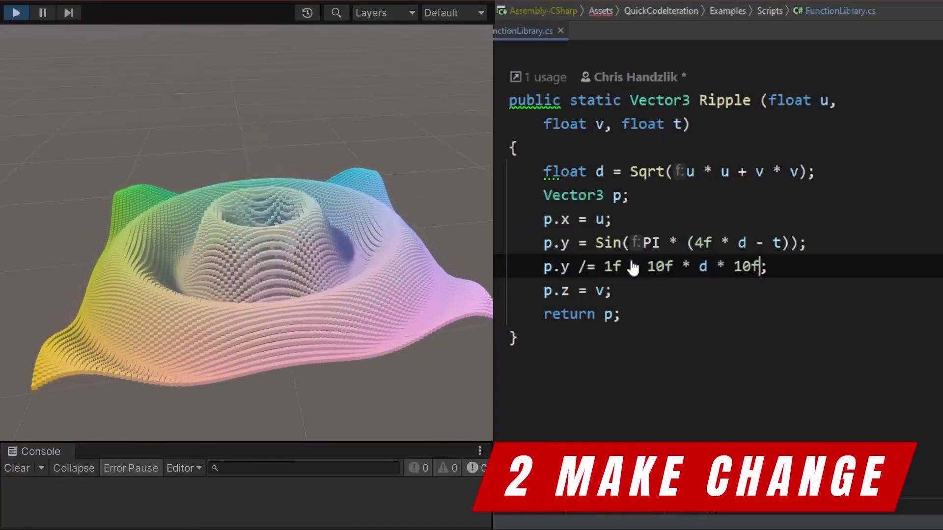
key(ctrl+s)
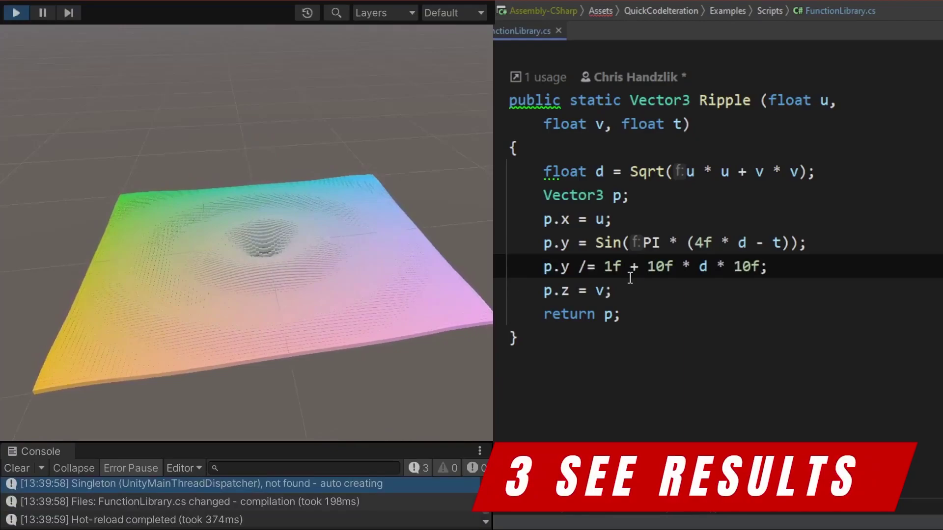
key(BackSpace)
key(BackSpace)
key(BackSpace)
text(0.1f)
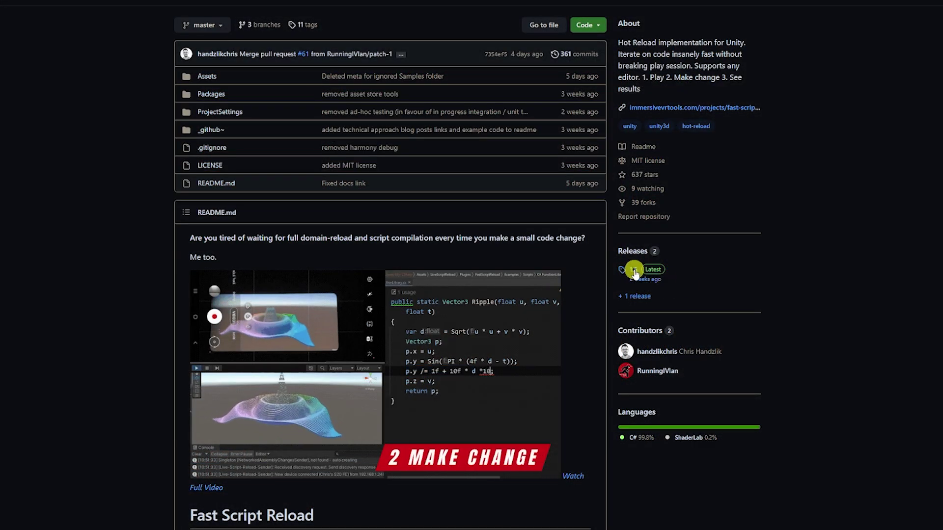
Open the '1.5 Latest' release from the repository's Releases sidebar.
click(630, 270)
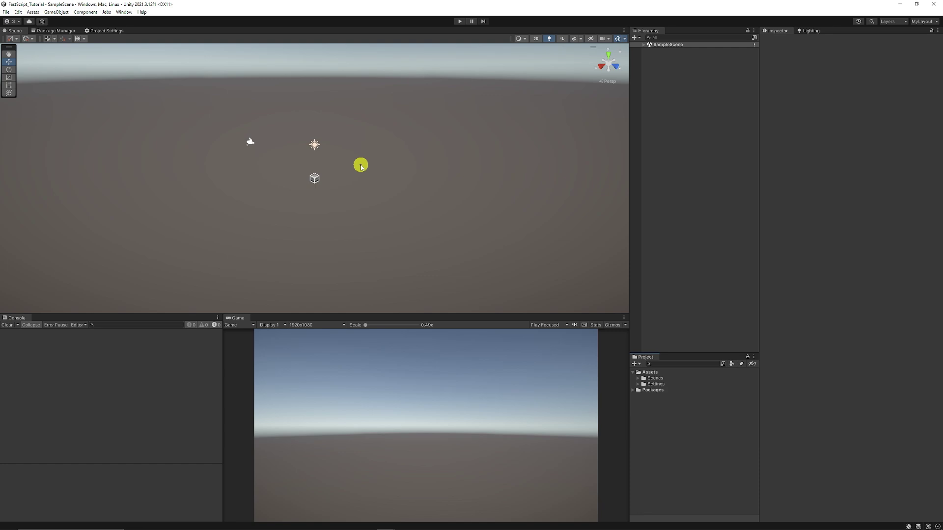
Import the downloaded FastScriptReload-1.5 .unitypackage as a custom package with all its files.
right_click(661, 408)
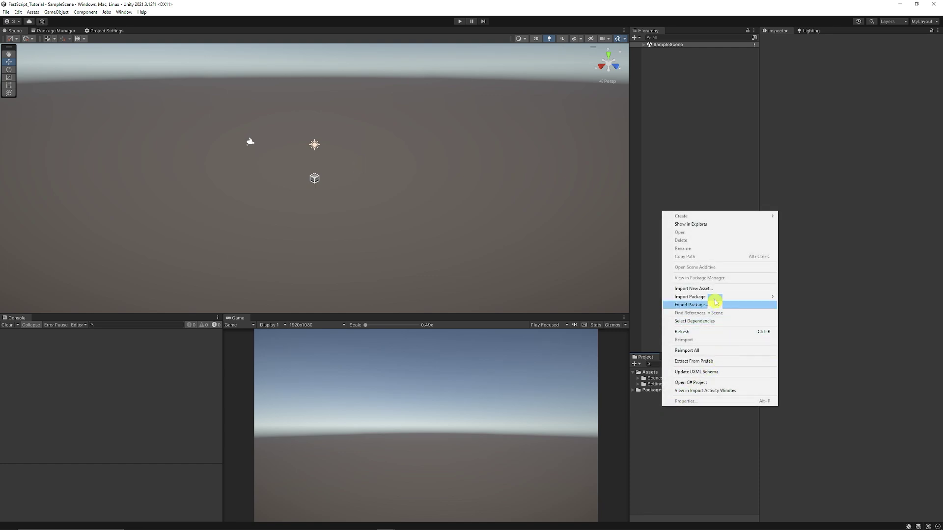
mouse_move(715, 298)
click(798, 297)
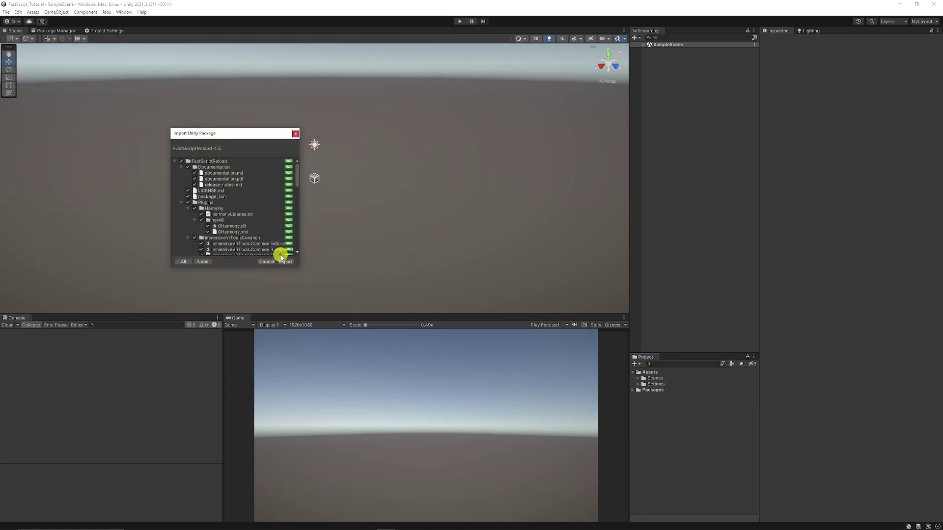
click(283, 261)
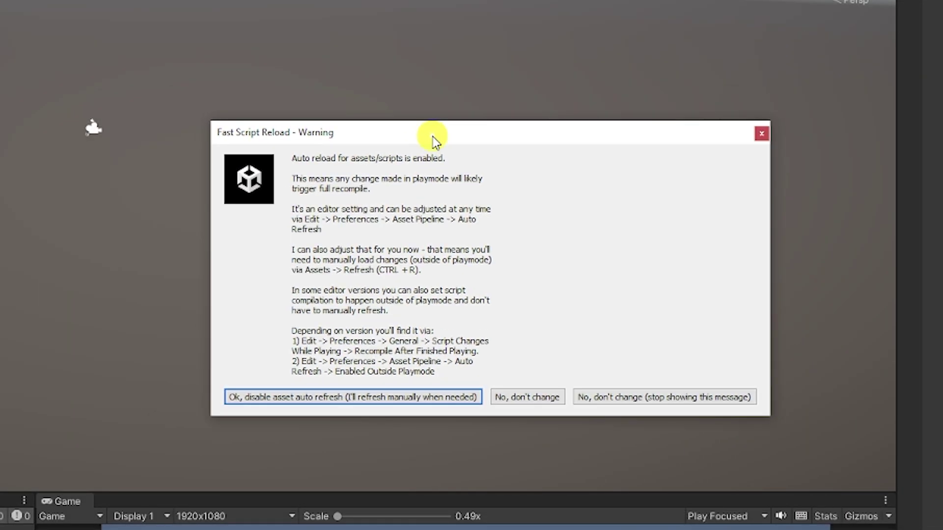
Choose 'Ok, disable asset auto refresh' in the Fast Script Reload warning dialog.
mouse_move(433, 141)
mouse_down()
mouse_move(370, 67)
mouse_move(432, 129)
mouse_up()
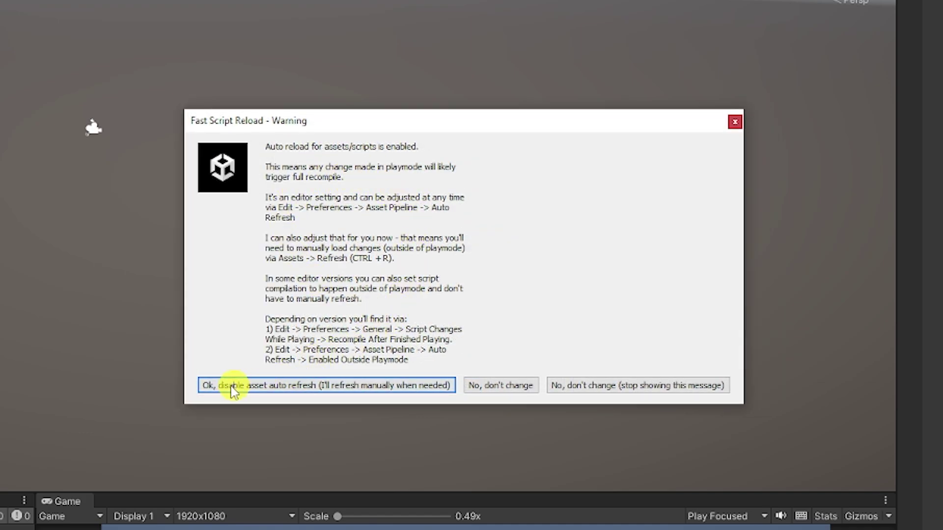
click(337, 387)
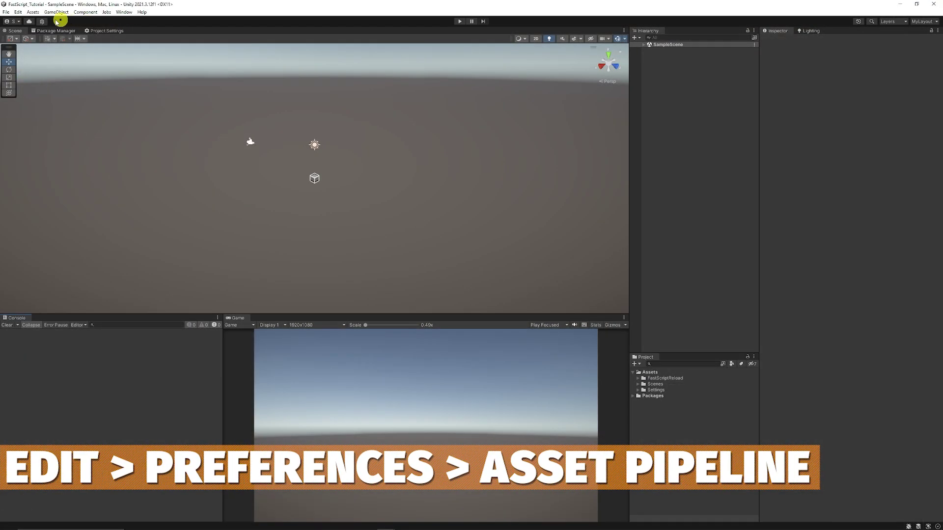
click(19, 13)
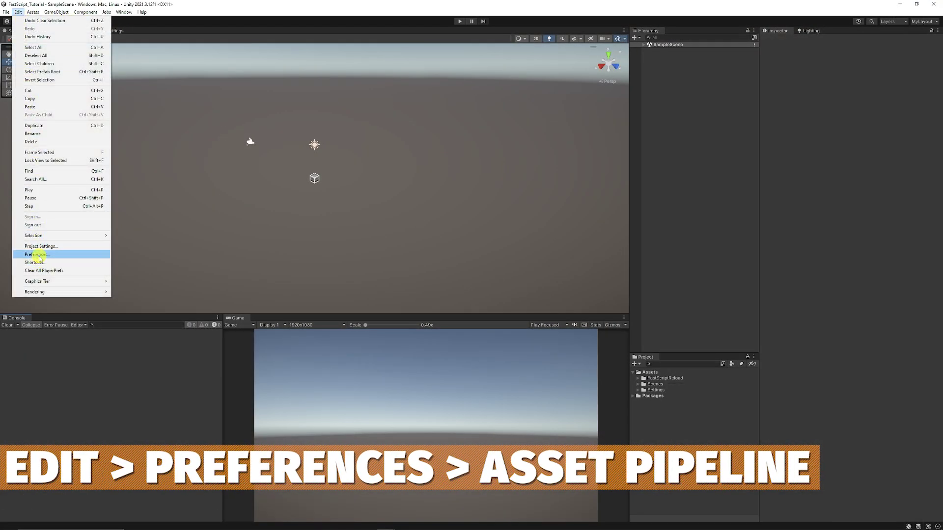
click(59, 251)
click(129, 130)
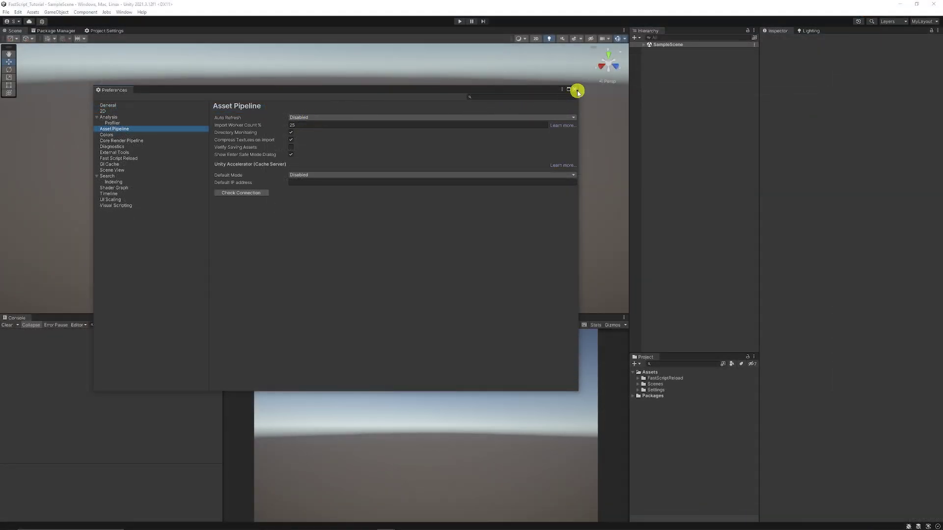
click(576, 90)
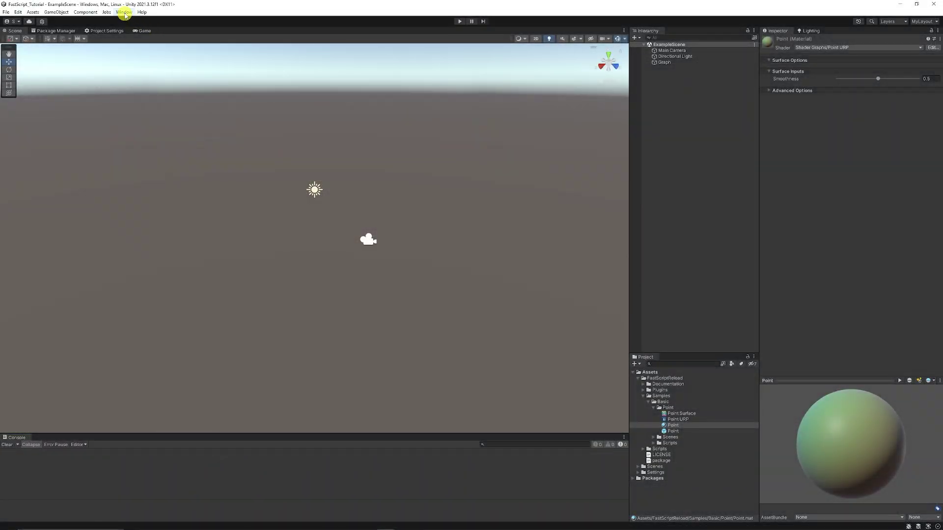
click(125, 14)
mouse_move(162, 108)
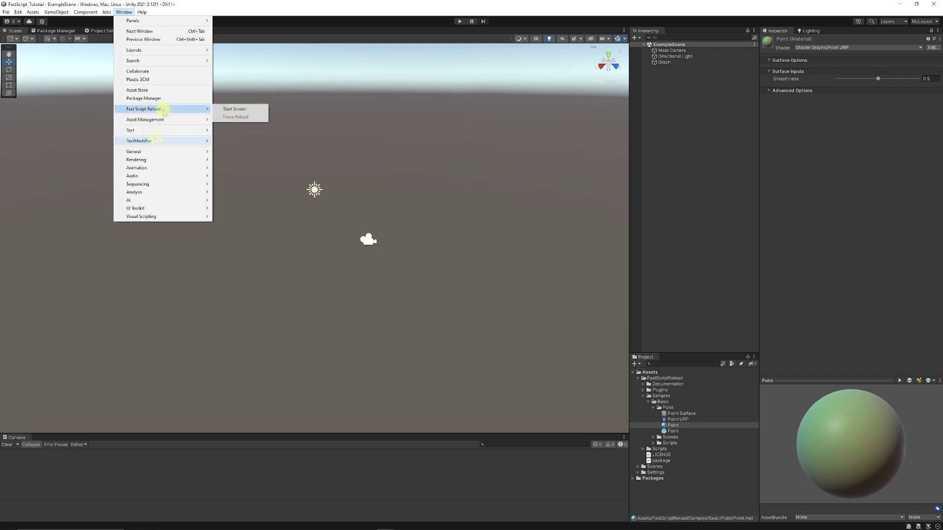
click(233, 110)
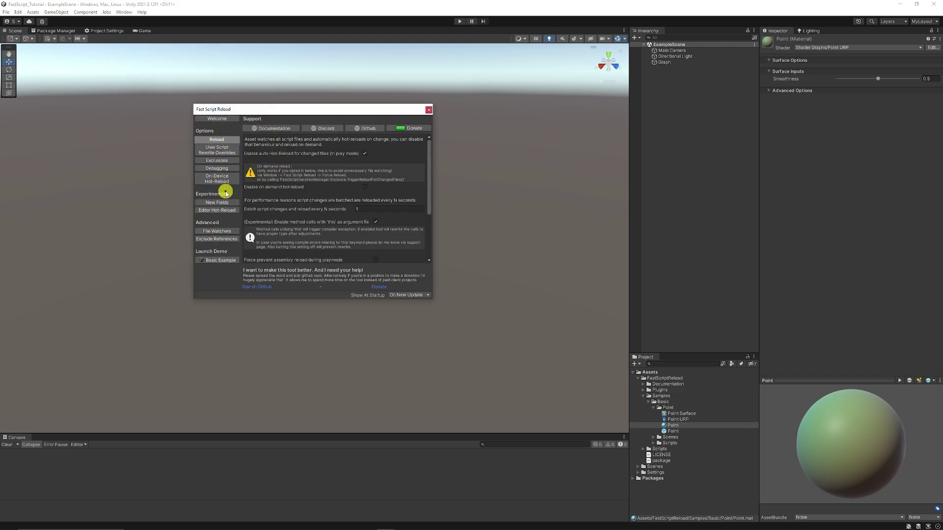
click(217, 261)
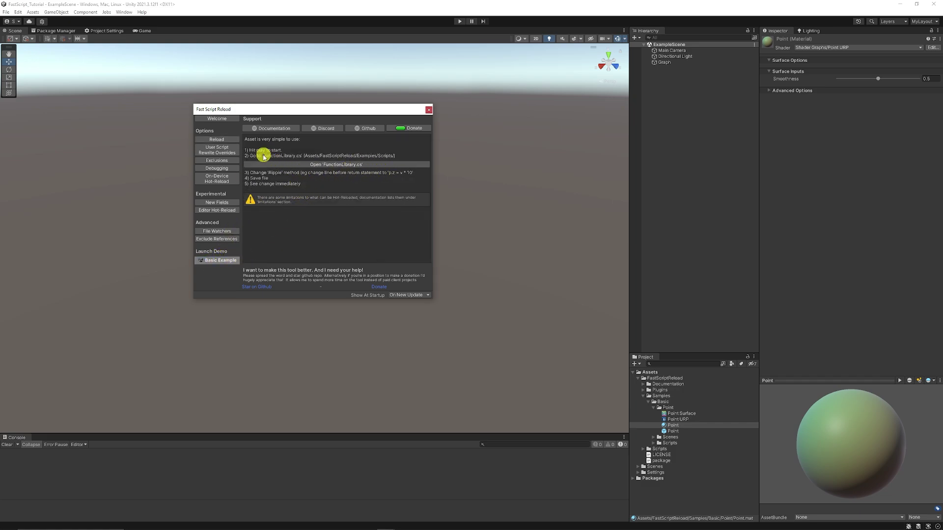
click(338, 165)
click(429, 110)
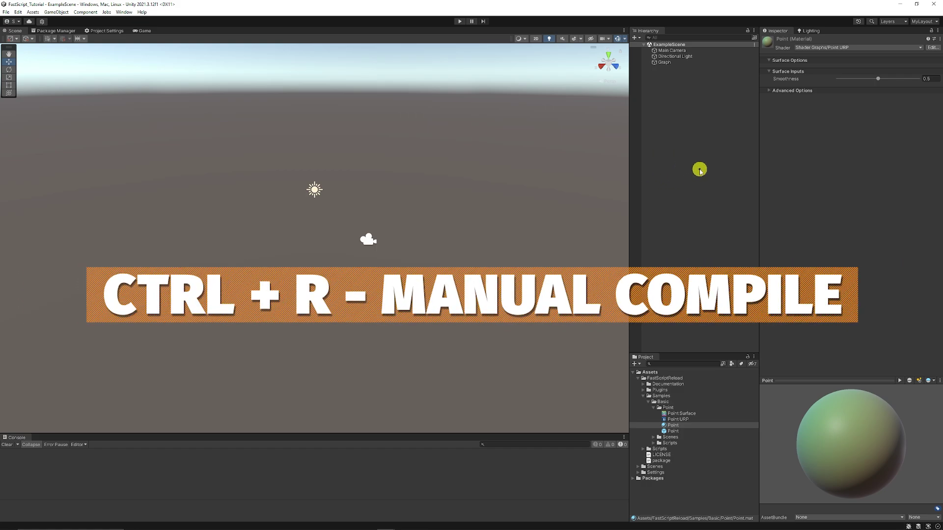
In play mode, change line 55 to p.z = v * 100 and save, then revert and save.
click(458, 23)
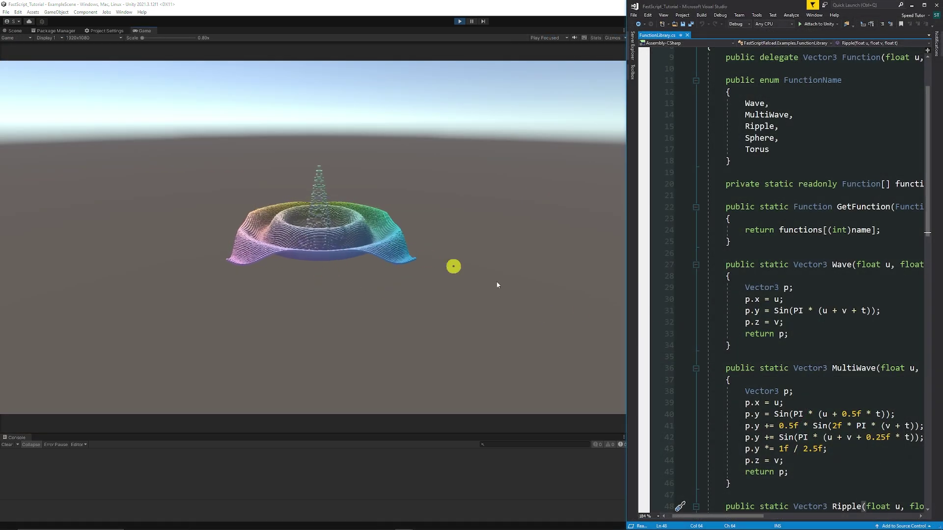
scroll(790, 324, right, 1)
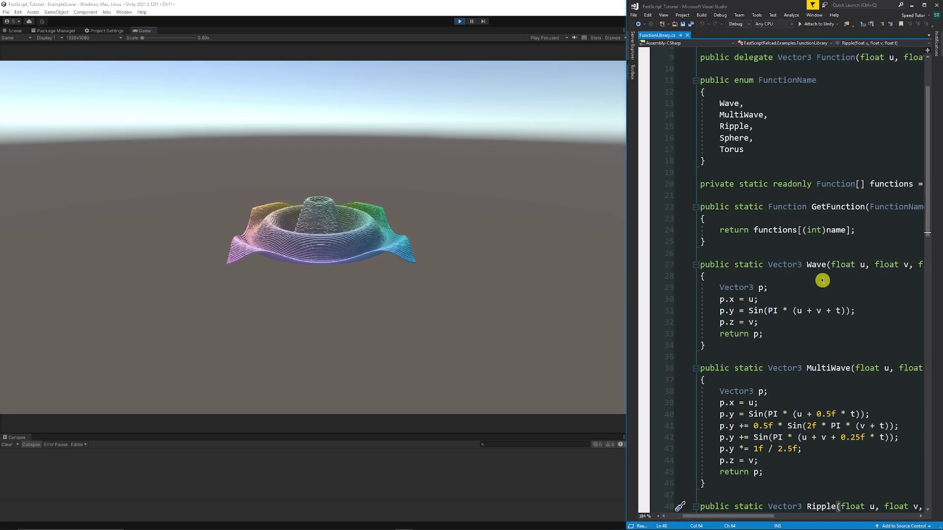
scroll(823, 280, down, 7)
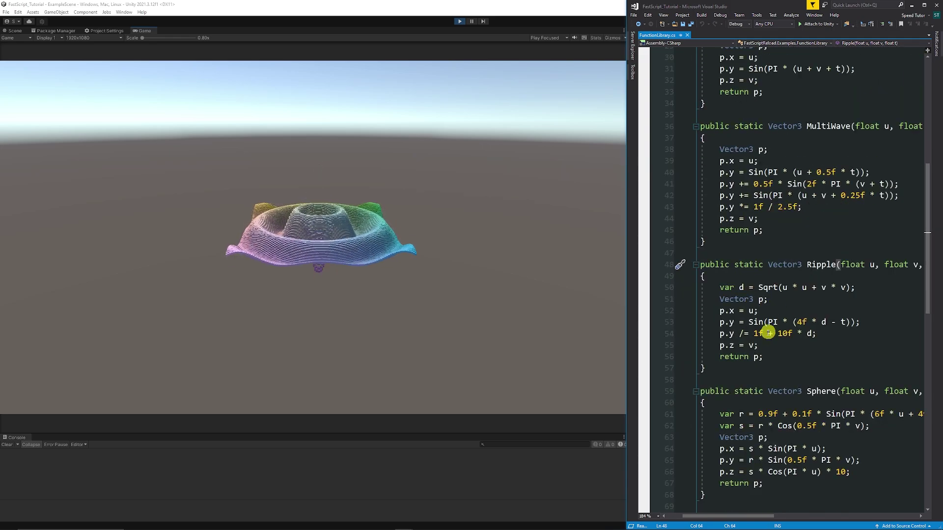
click(752, 345)
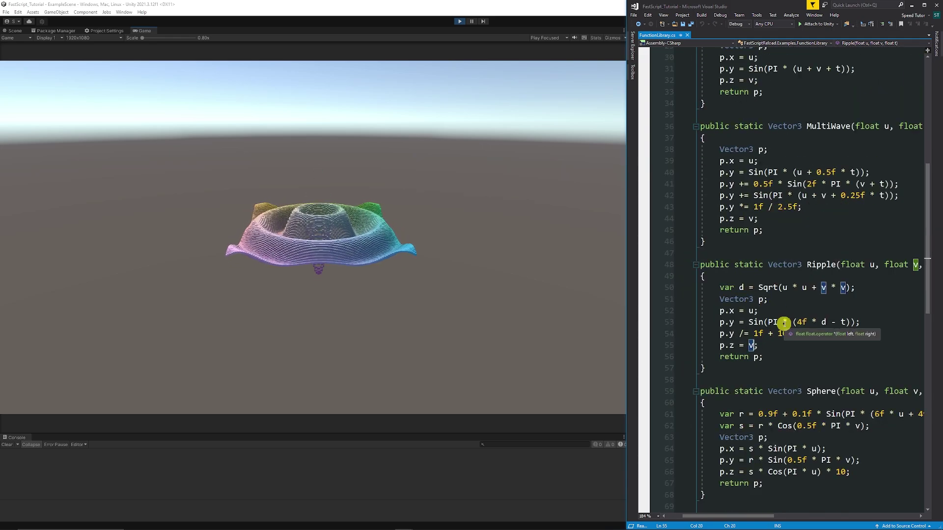
text(* 1)
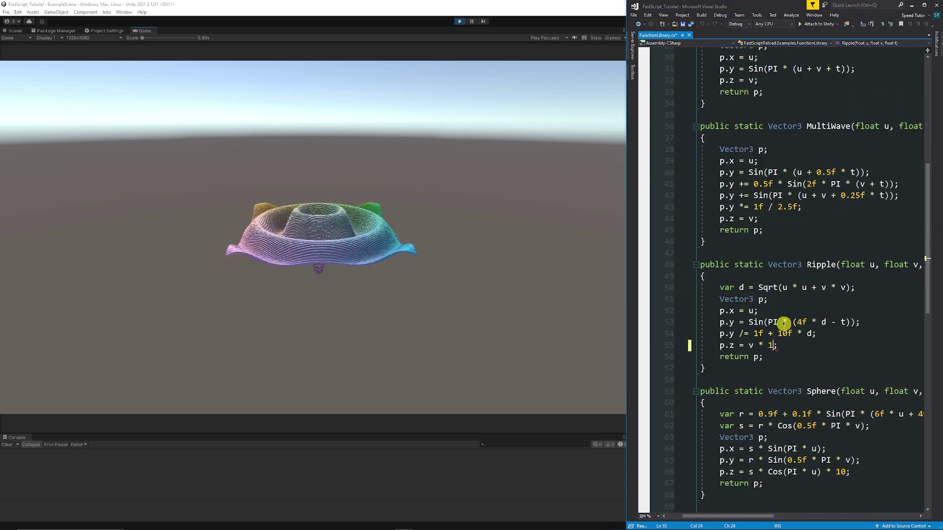
text(00)
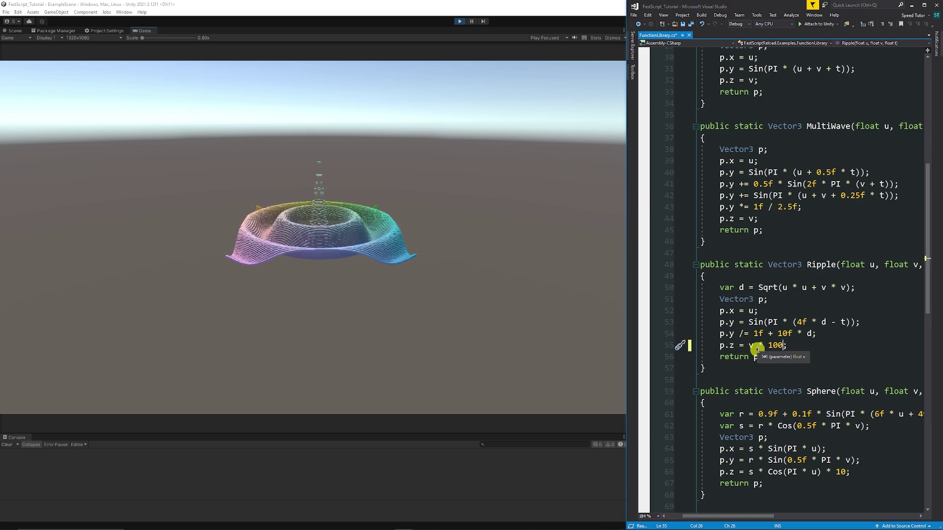
key(ctrl+s)
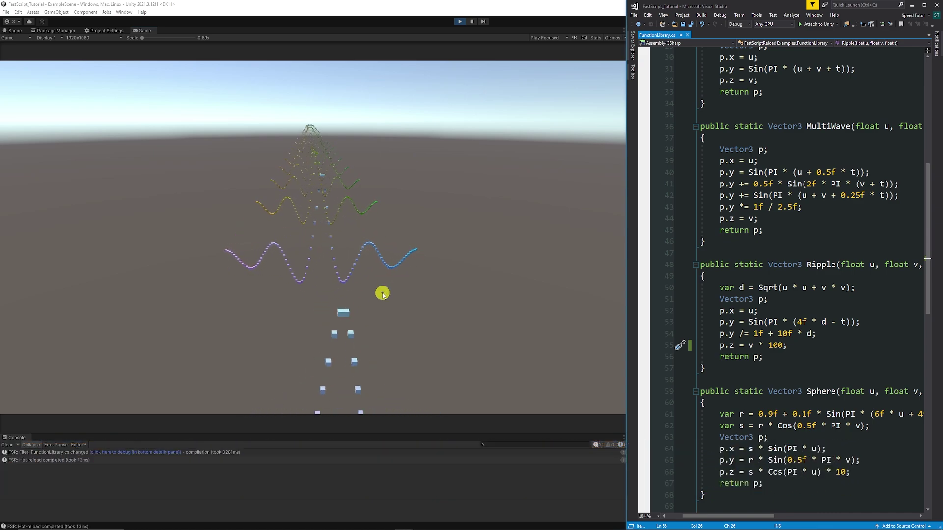
key(BackSpace)
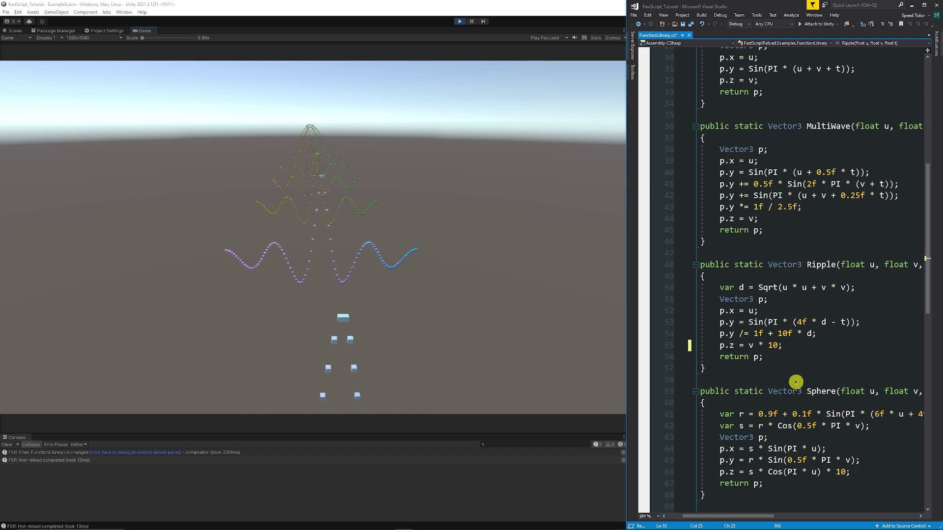
key(BackSpace)
key(BackSpace)
key(BackSpace)
key(BackSpace)
key(BackSpace)
key(ctrl+s)
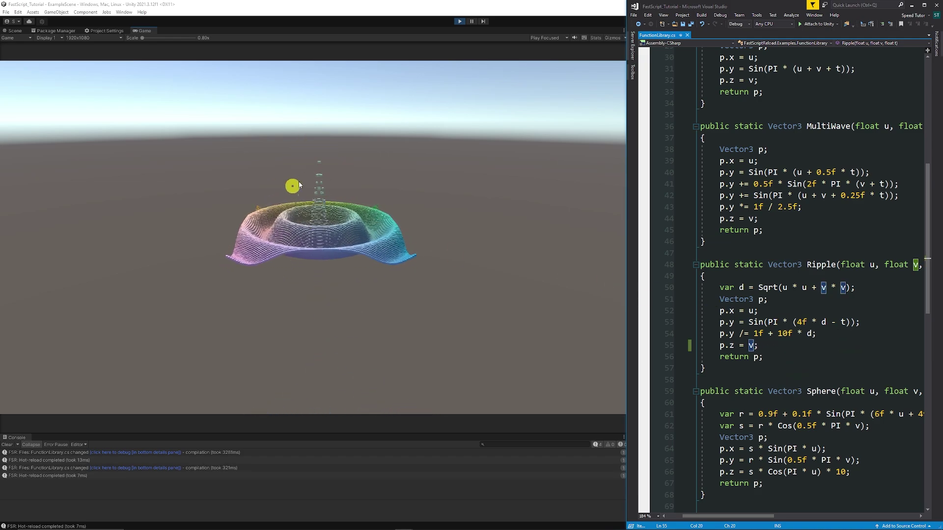
Try p.z = v / 10 with a save, then restore p.z = v and save again.
text(/)
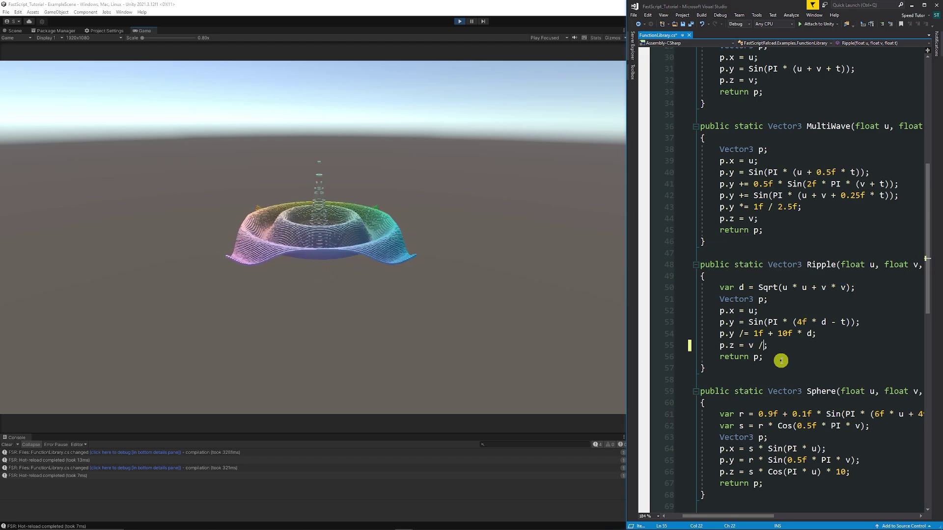
text( 10)
key(ctrl+s)
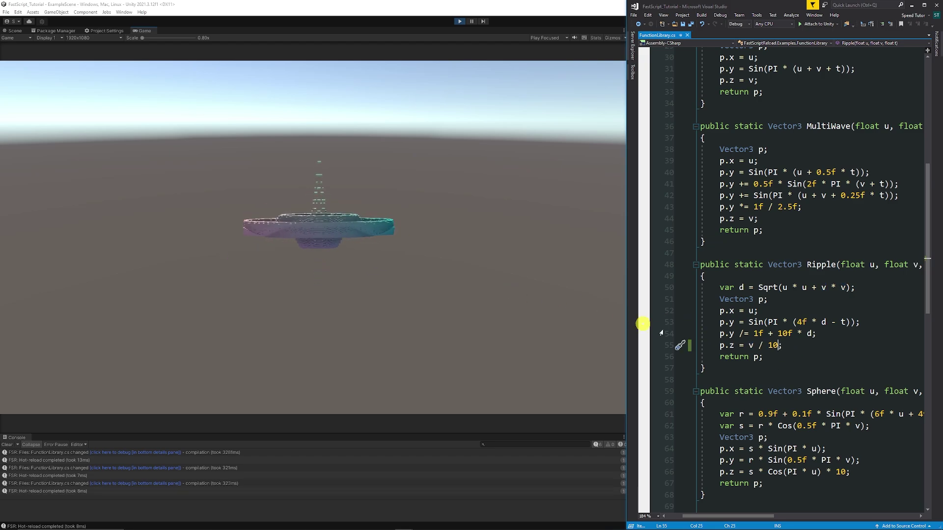
key(BackSpace)
key(BackSpace)
key(BackSpace)
key(BackSpace)
key(BackSpace)
key(ctrl+s)
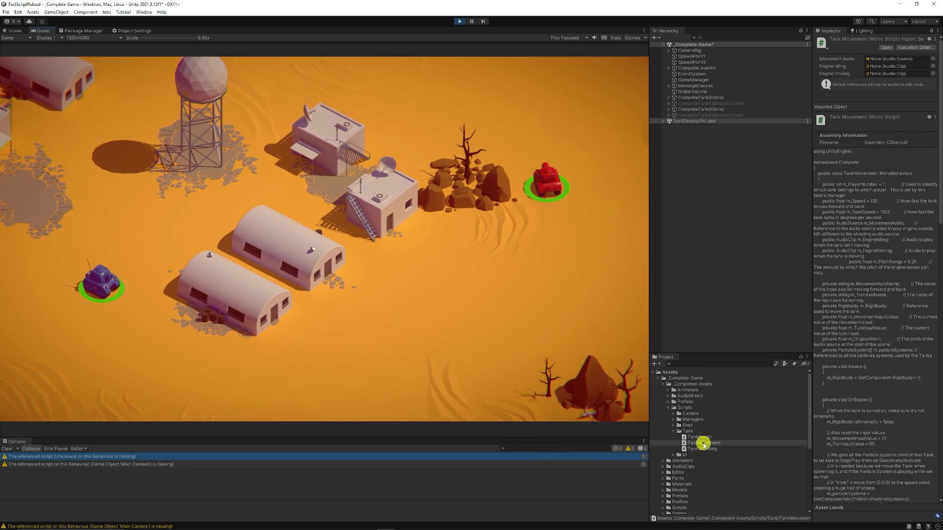
Open TankMovement.cs and replace m_TurnSpeed in Turn() with 1000.
double_click(703, 443)
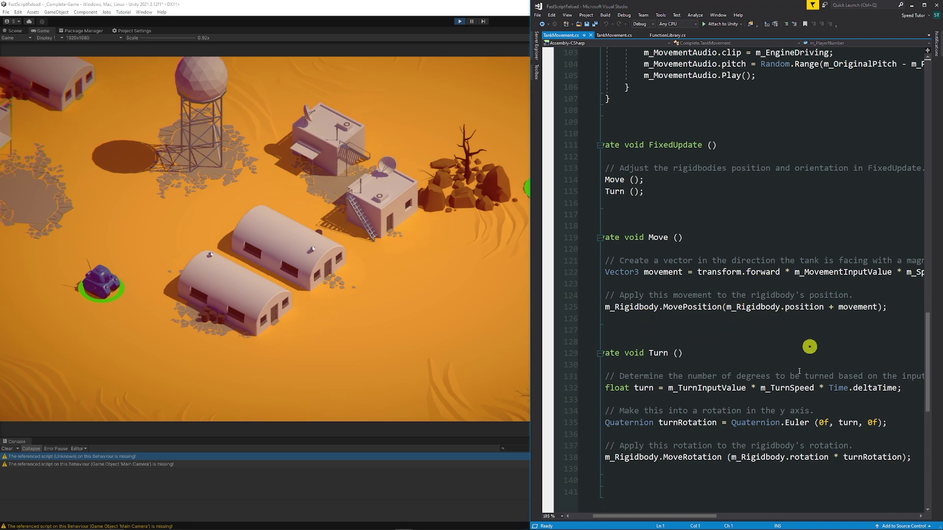
mouse_move(688, 519)
mouse_down()
mouse_move(706, 517)
mouse_move(686, 518)
mouse_up()
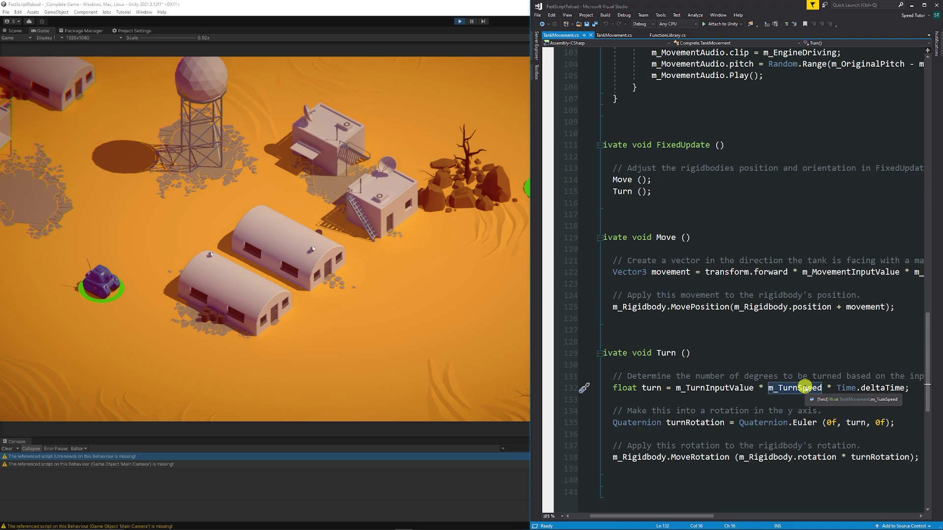
text(1000)
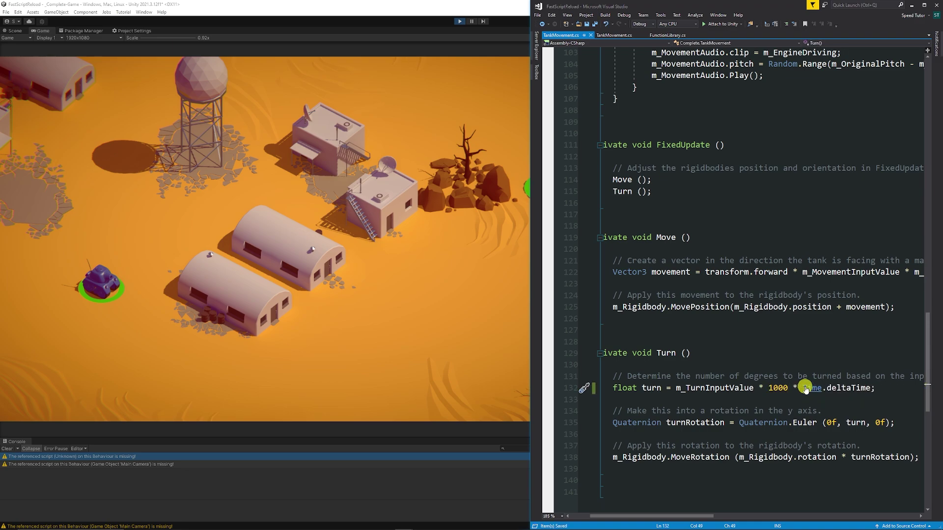
Drive the tank in the Game view to test the faster turning.
click(260, 301)
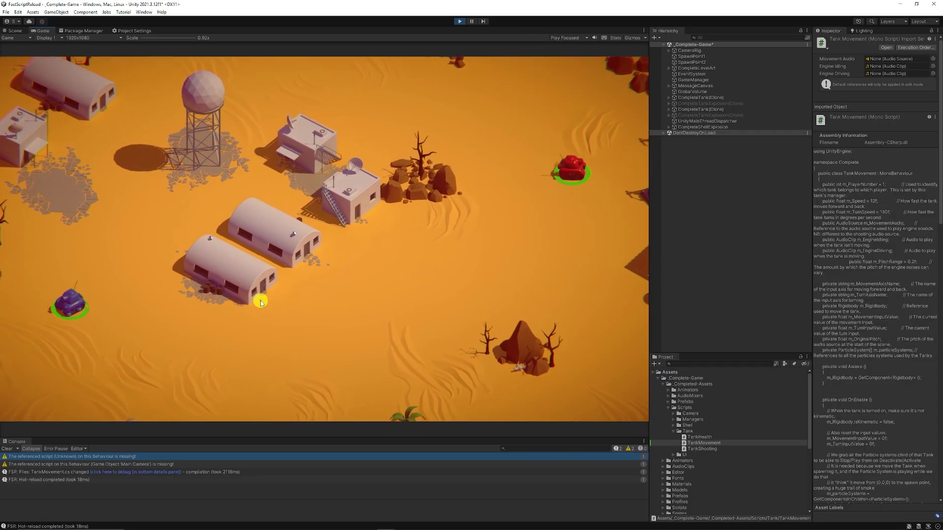
key(w)
key(Up)
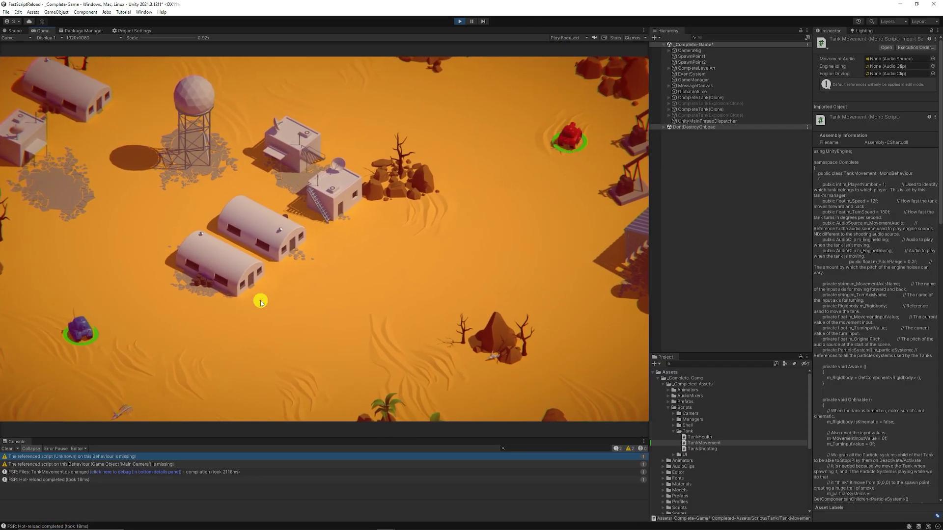
Make the Move line multiply by 1 instead of m_Speed, then fire shells from the blue tank.
key(alt+Tab)
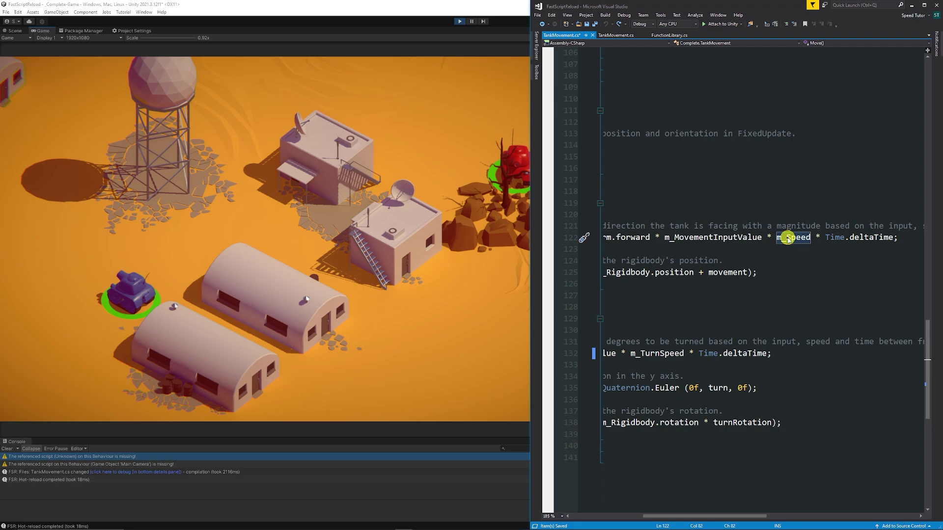
click(361, 279)
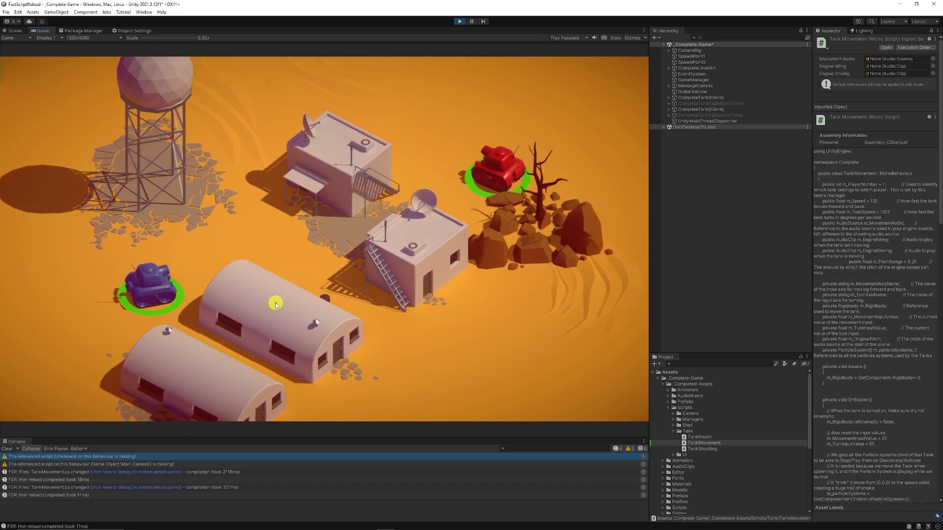
click(286, 300)
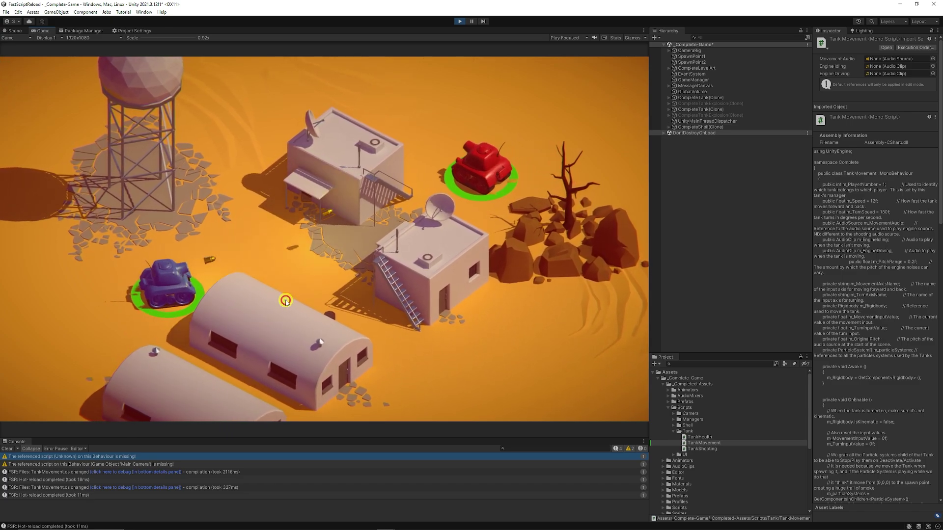
click(309, 298)
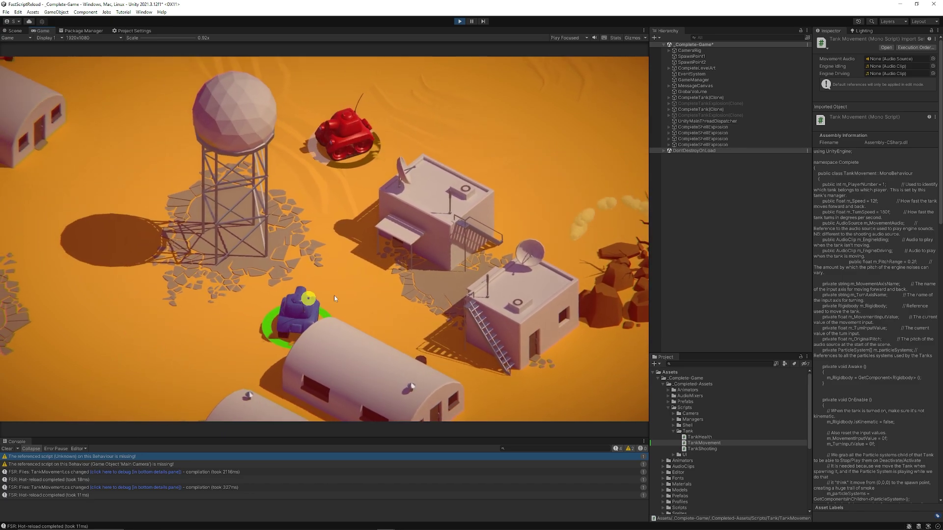
click(445, 80)
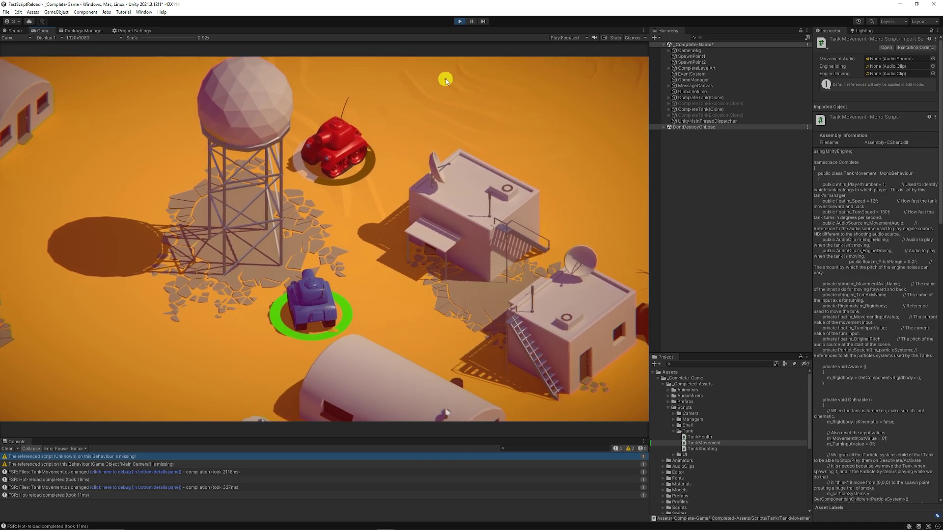